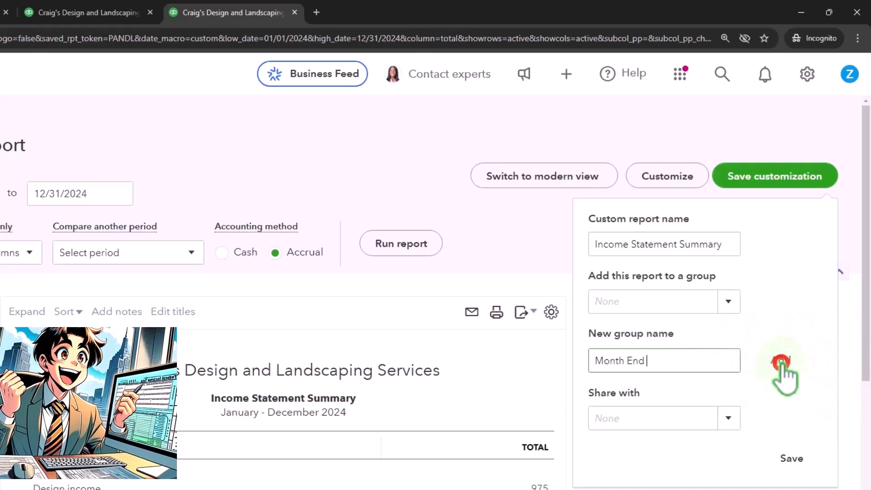
Save the customized report as "4 Income Statement Summary" in a new Month End report group.
click(781, 361)
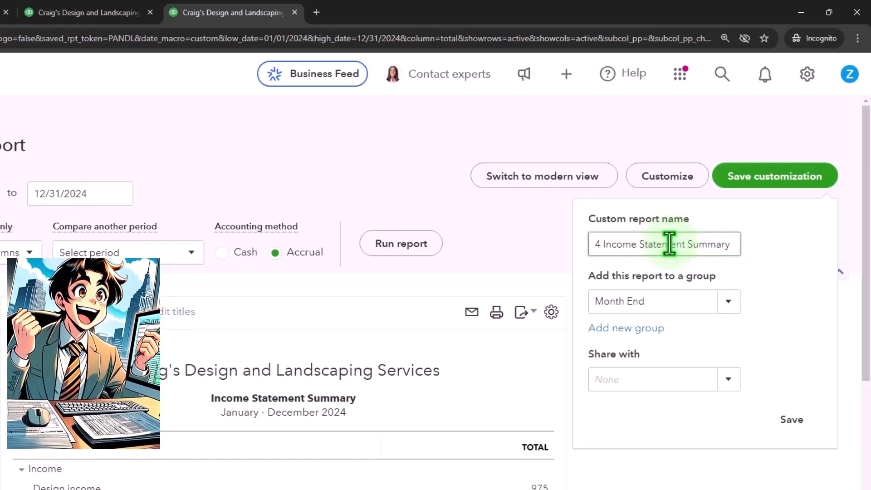
click(790, 419)
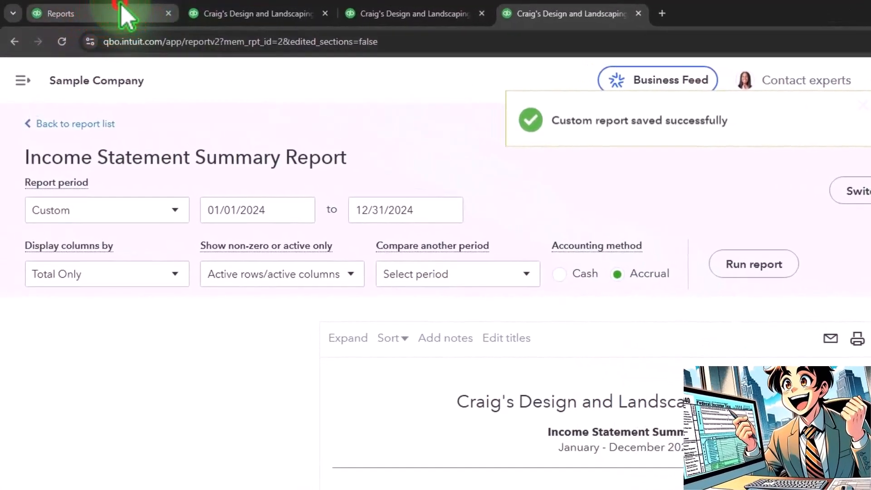
Open the custom reports list and refresh it to check for the saved income statement.
click(123, 15)
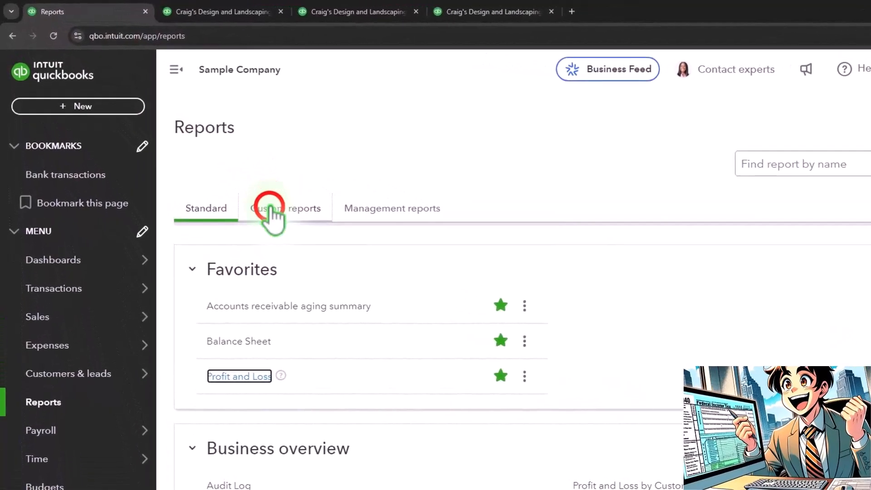
click(271, 208)
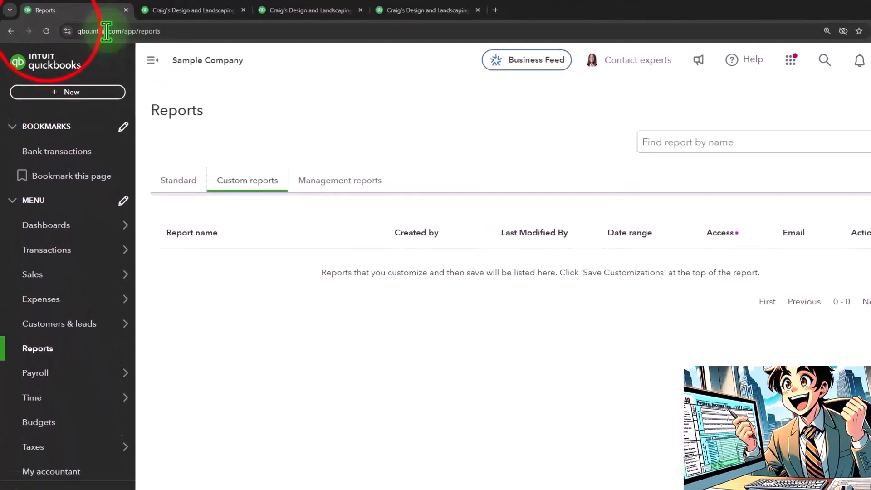
click(46, 31)
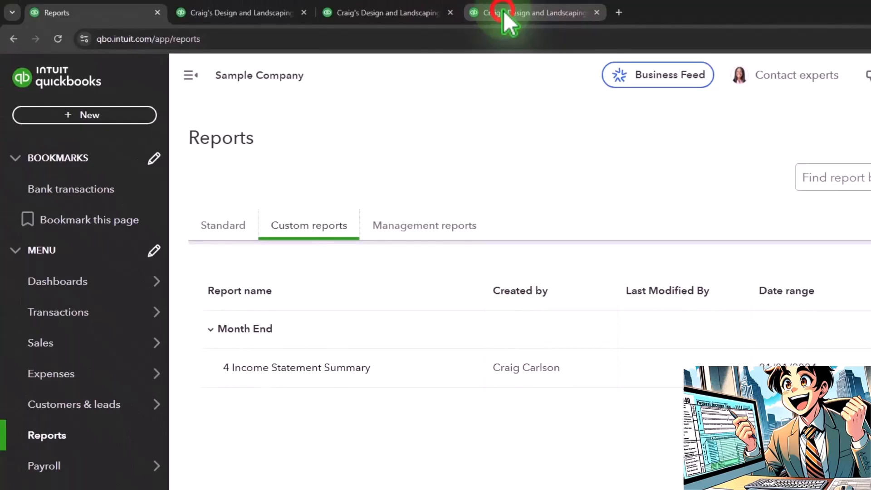
Export the Income Statement Summary report to Excel, saving it in the Transfer folder inside Pictures and copying the folder path.
click(505, 15)
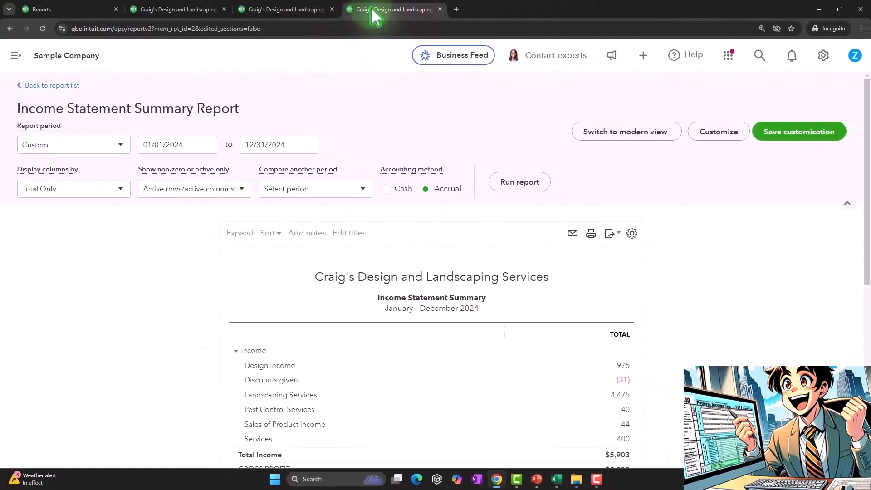
click(611, 233)
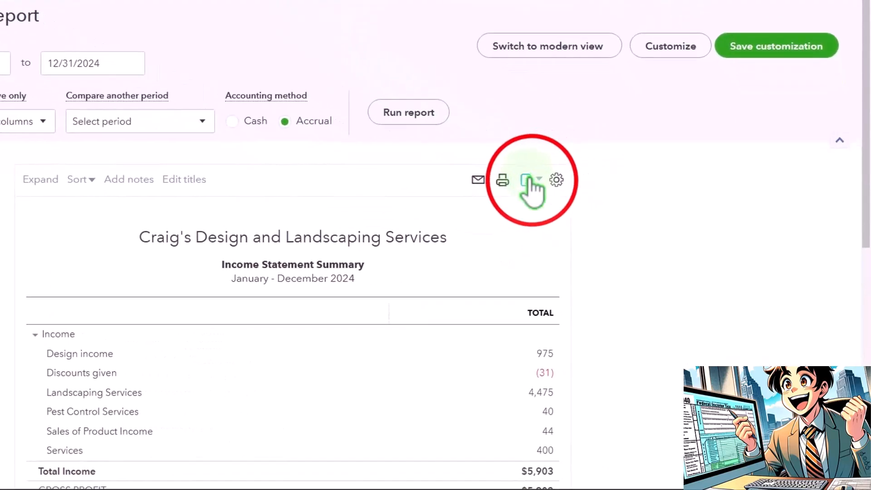
click(461, 204)
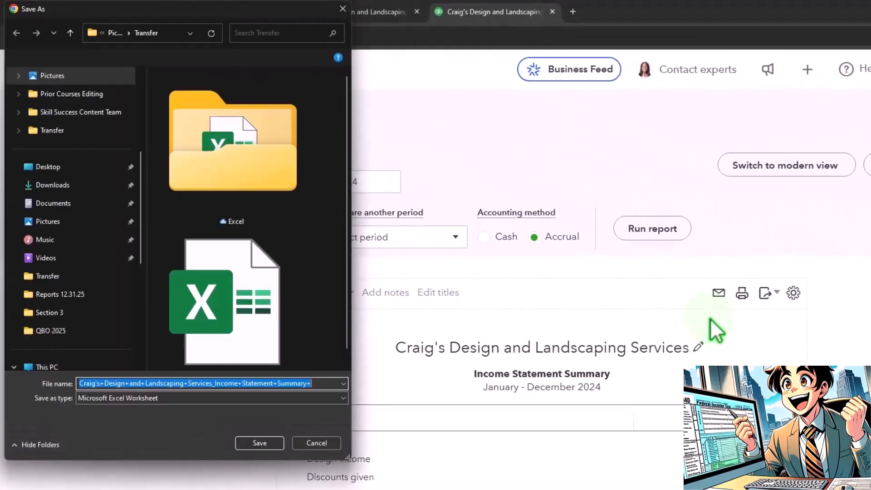
click(63, 221)
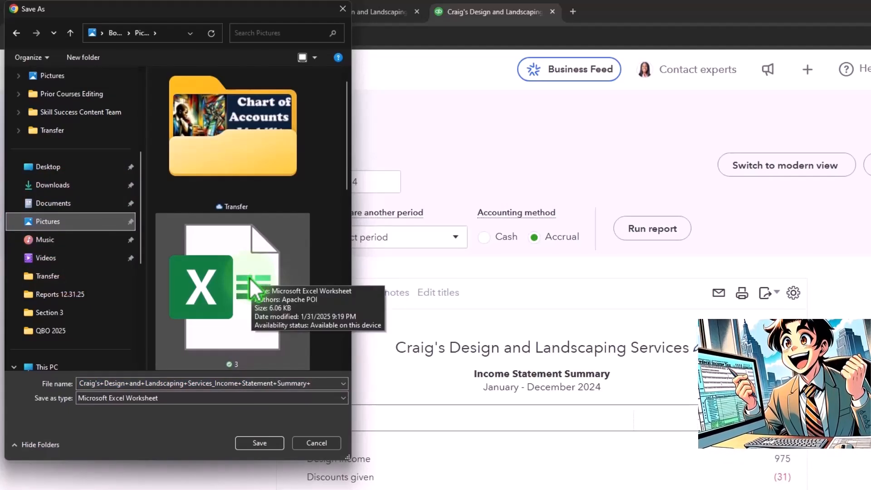
click(264, 124)
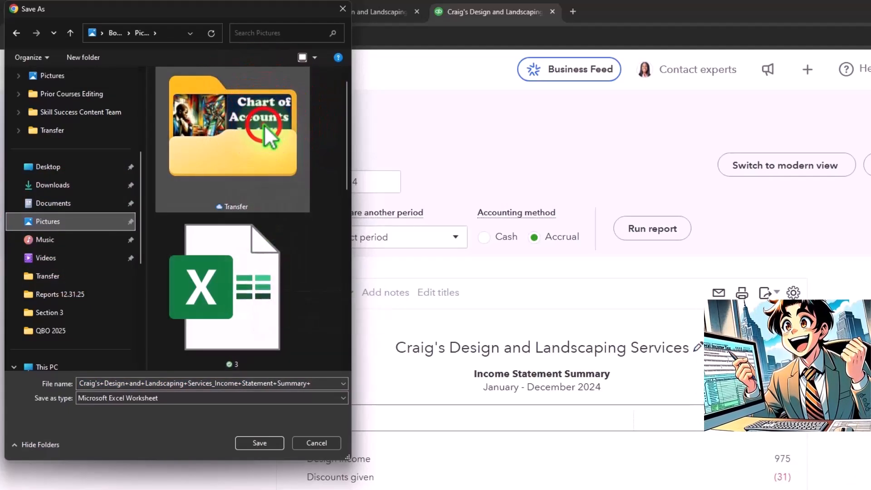
click(171, 31)
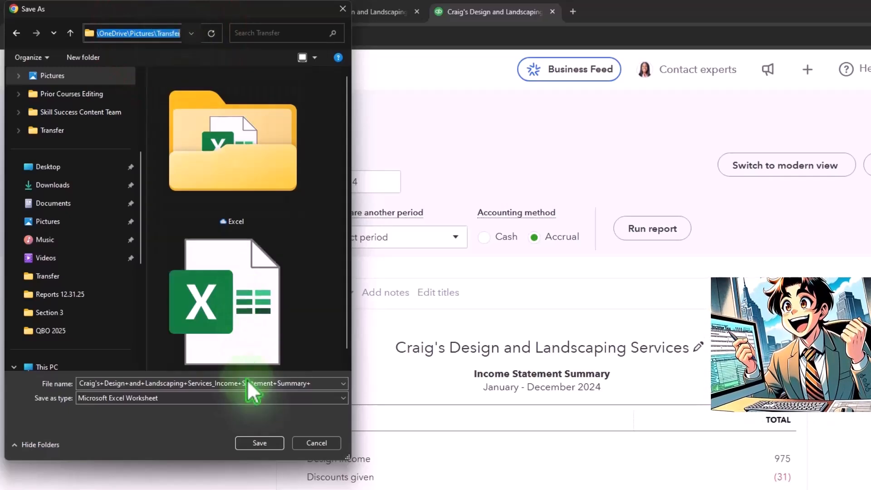
click(261, 442)
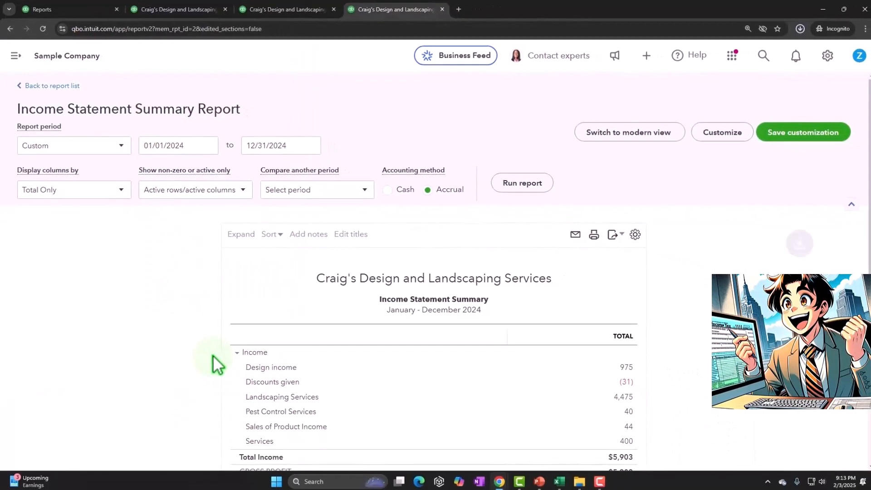
Open the Pictures\Transfer folder in a new File Explorer window and enlarge its file icons.
right_click(577, 479)
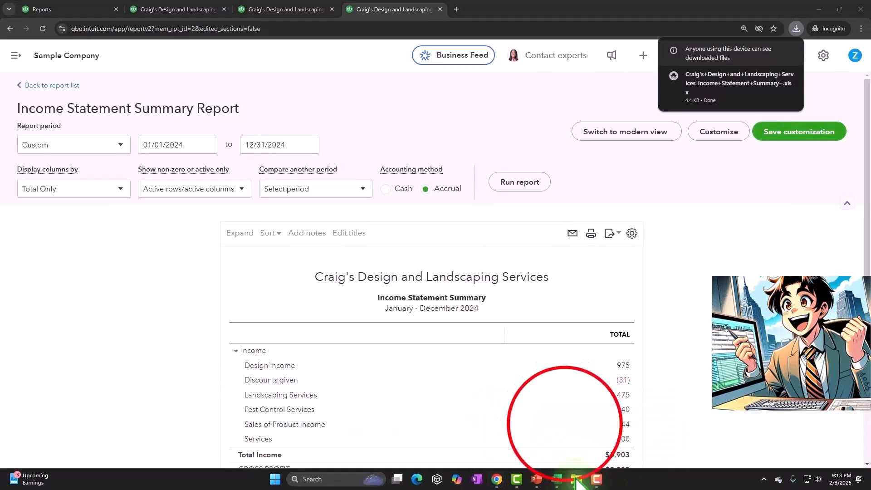
click(547, 425)
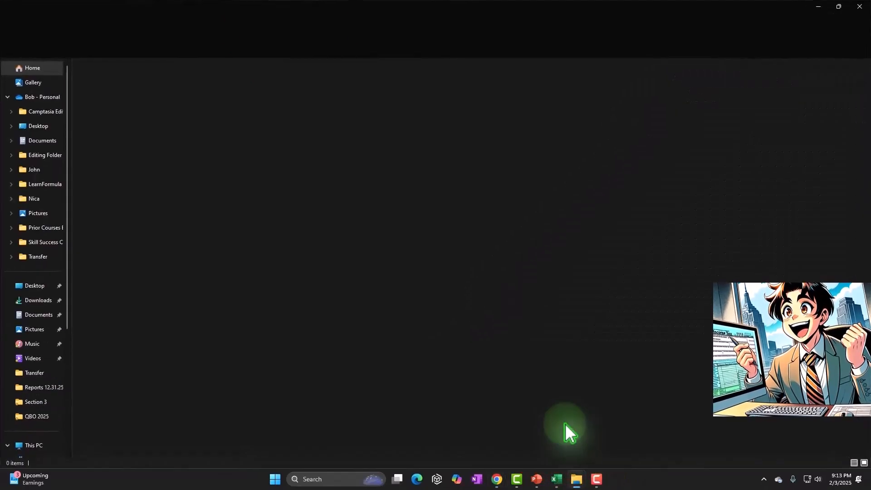
click(402, 34)
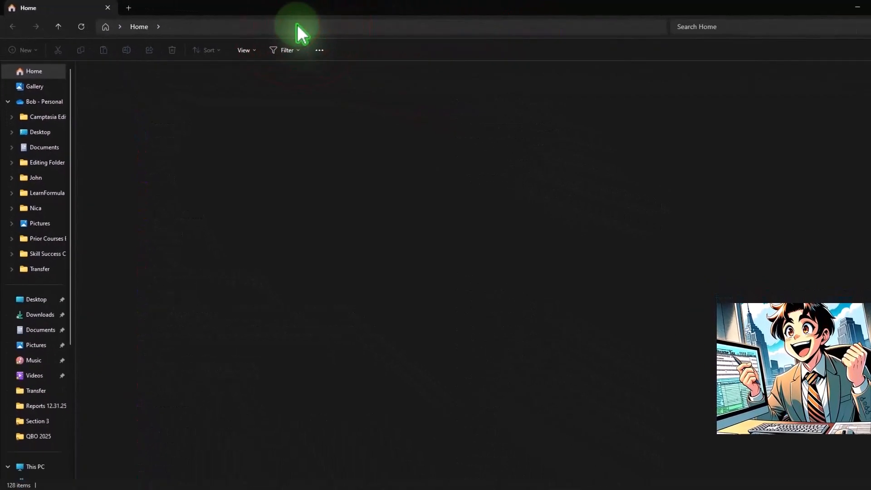
click(245, 27)
text(C:\Users\bstee\OneDrive\Pictures\Transfer)
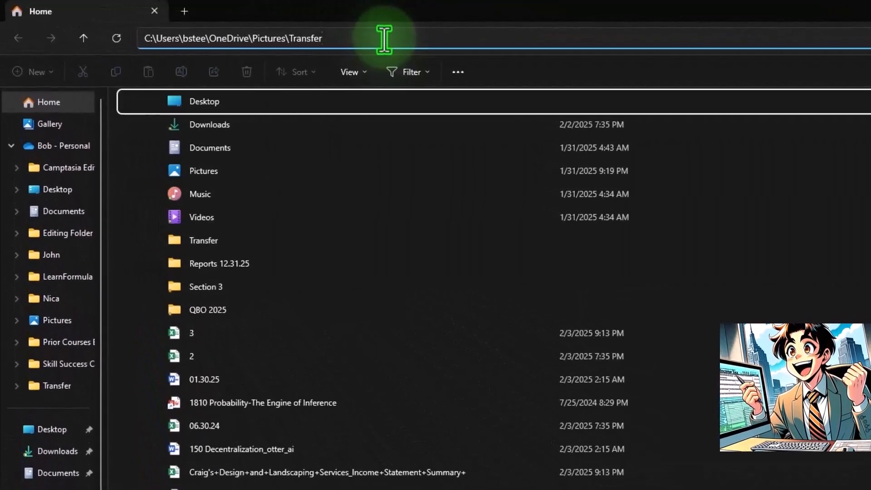
key(Return)
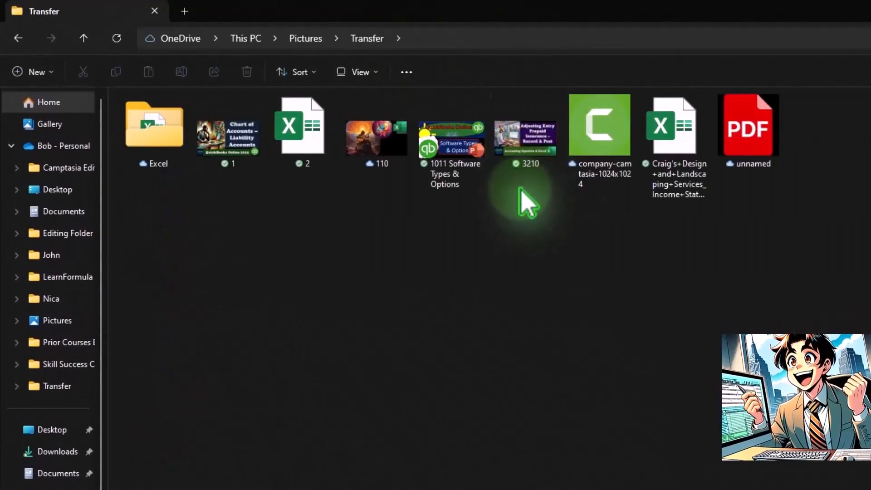
click(366, 72)
click(338, 102)
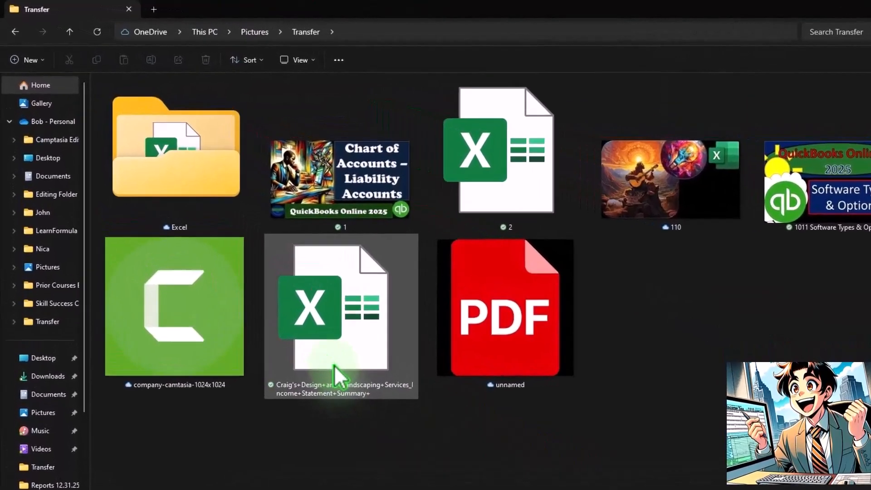
Open the exported Income Statement Summary workbook from the Transfer folder in Excel.
click(266, 292)
click(346, 361)
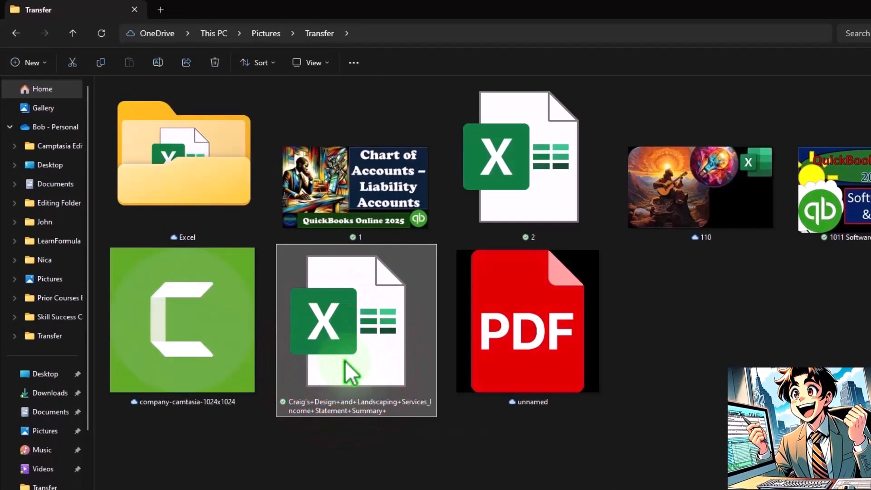
double_click(352, 373)
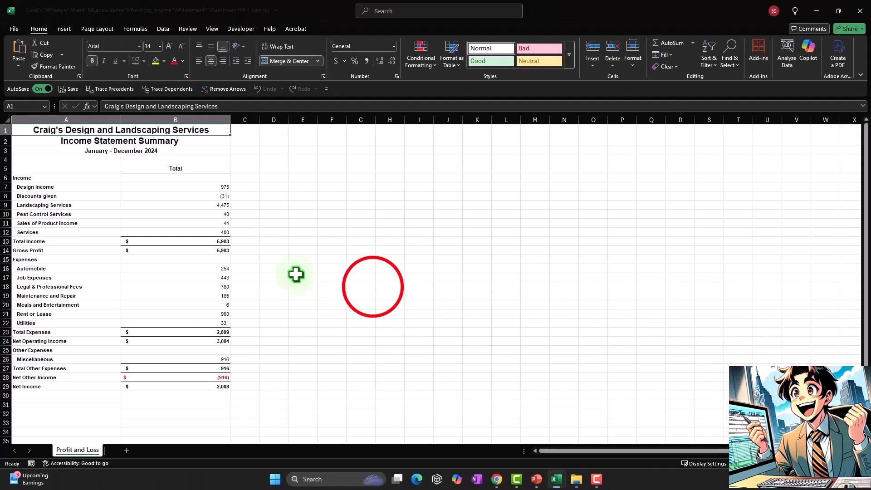
click(373, 287)
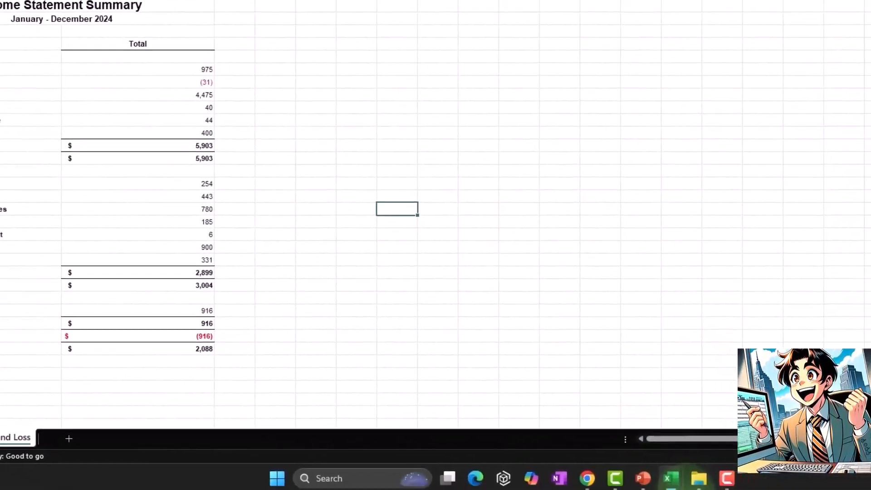
View the Reports 12.31.25 workbook and return to the exported income statement workbook.
mouse_move(671, 478)
click(694, 406)
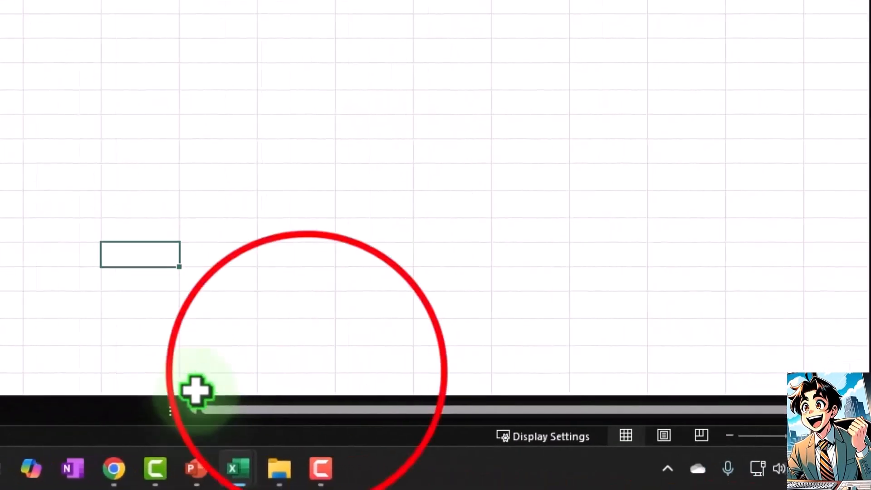
mouse_move(219, 468)
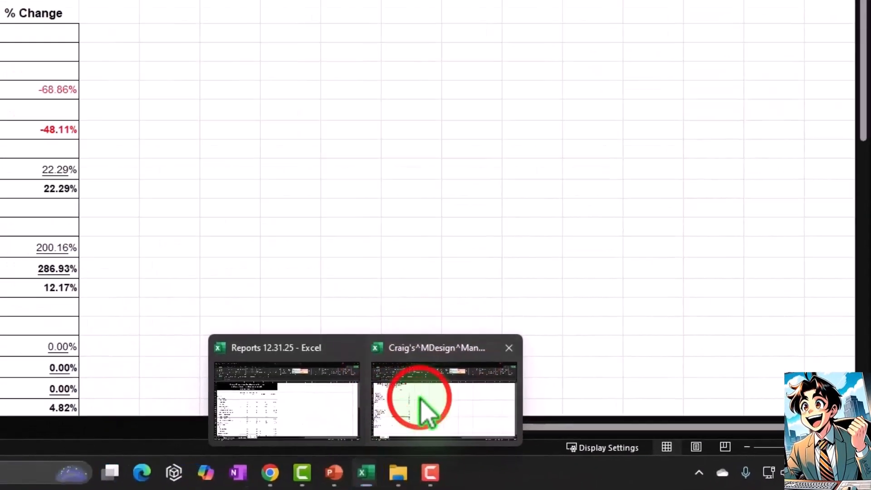
click(419, 398)
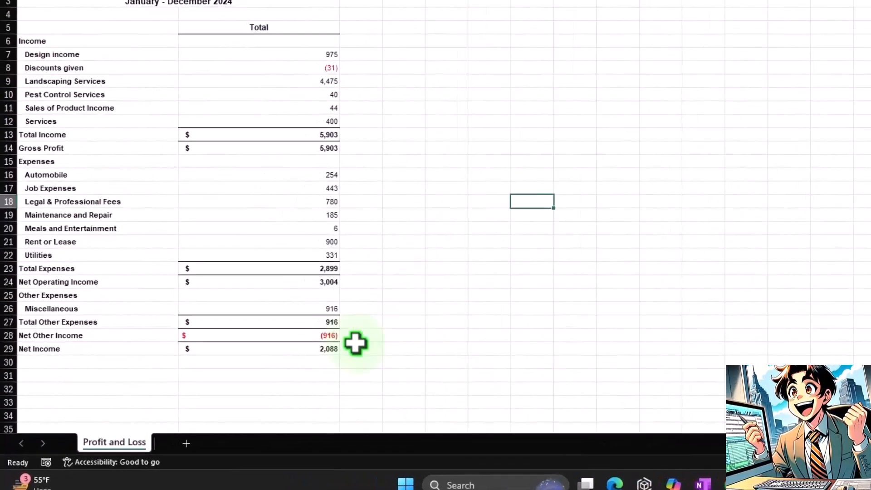
Copy the Profit and Loss sheet into Reports 12.31.25.xlsx, placing it before the Balance Sheet Summary sheet.
right_click(84, 452)
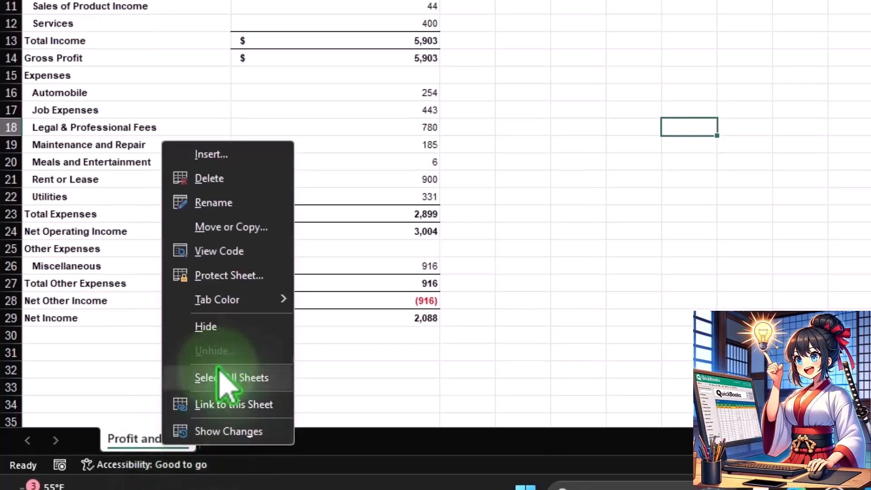
click(232, 227)
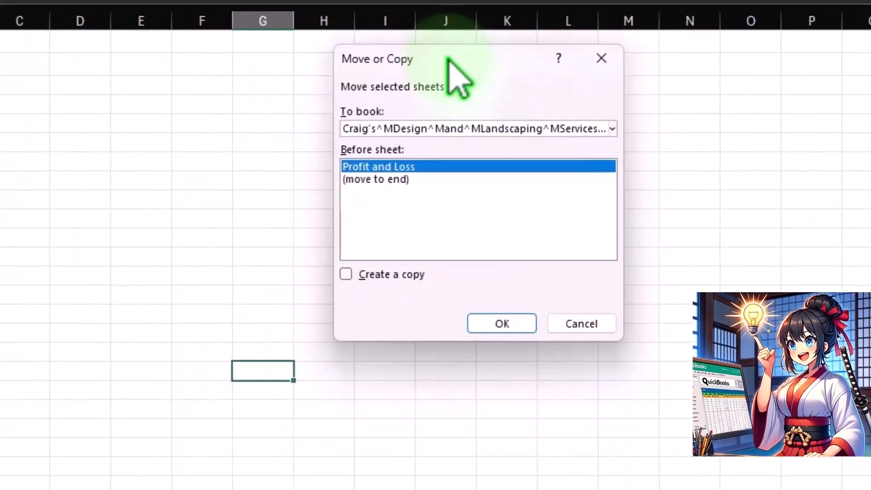
click(342, 272)
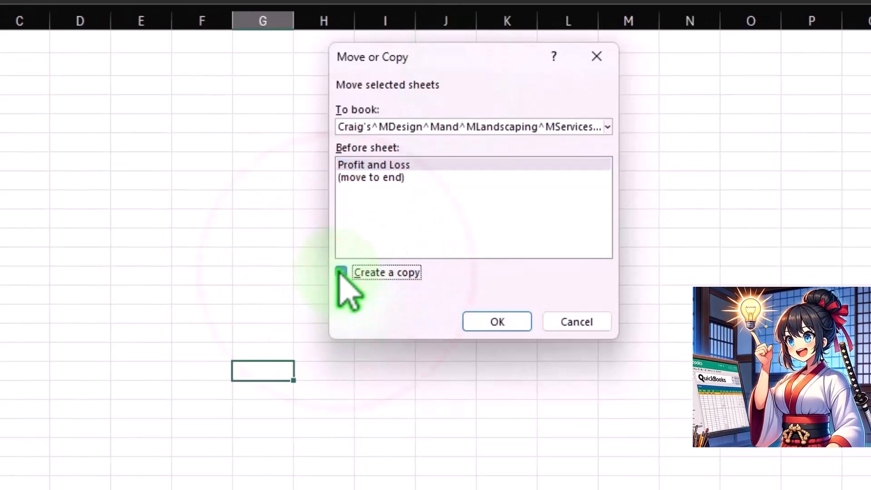
click(444, 127)
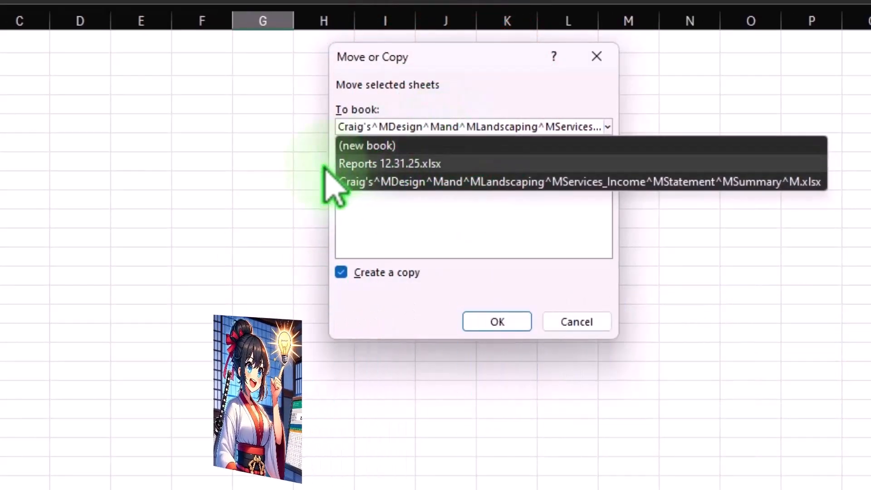
click(388, 164)
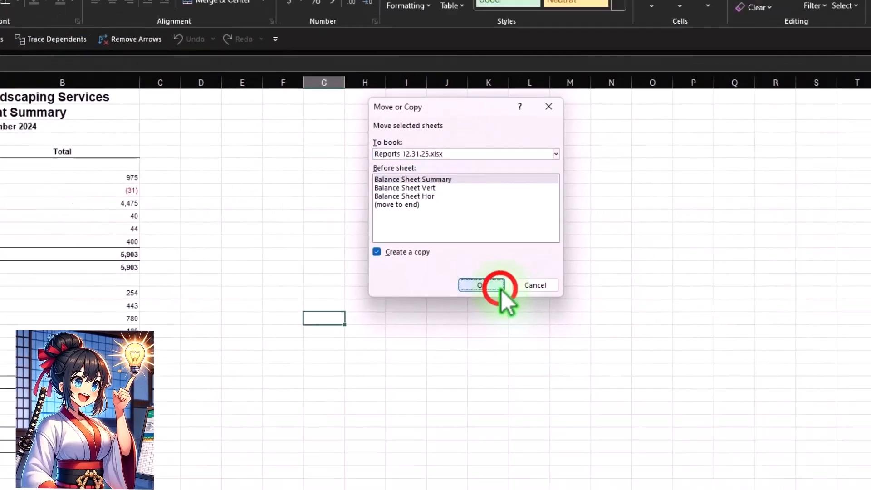
click(527, 323)
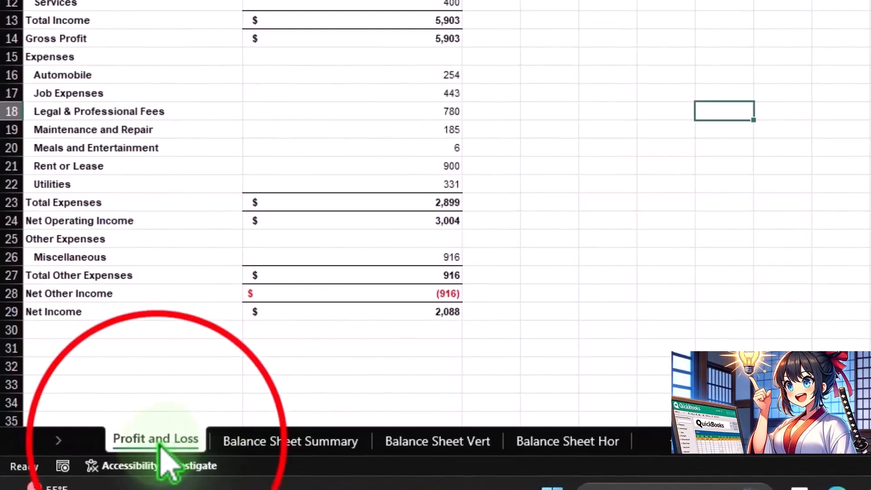
Move the Profit and Loss sheet after Balance Sheet Hor and rename it "Profit and Loss Sum".
drag(158, 440, 631, 436)
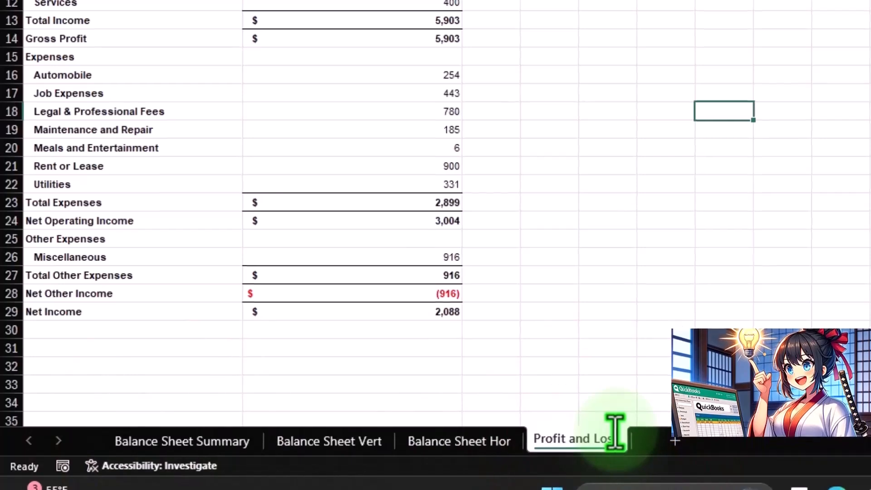
text(Sum)
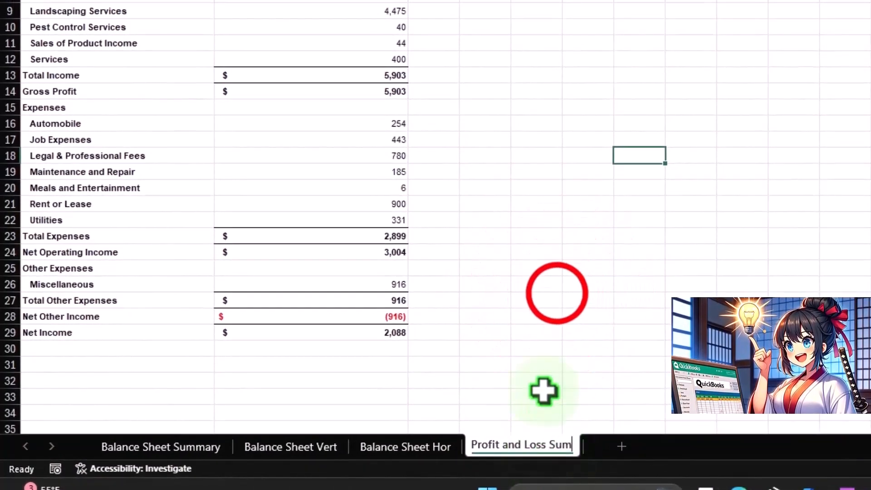
click(556, 297)
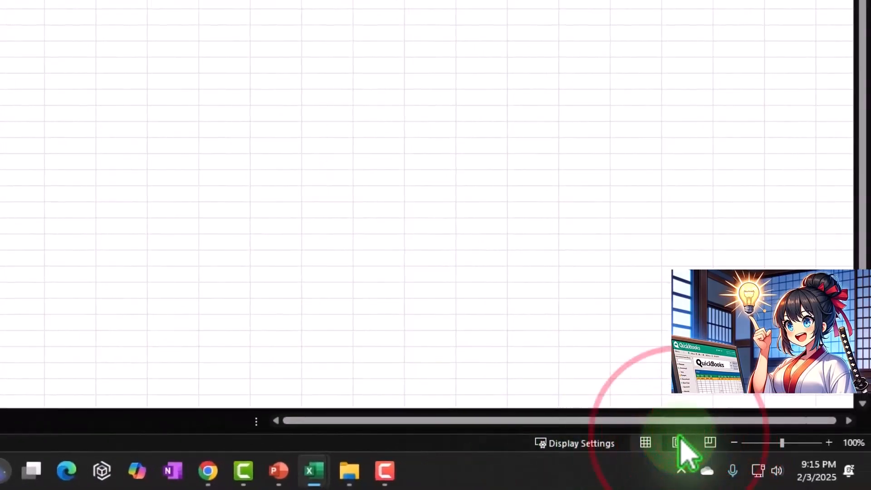
Show the page-break guides on the sheet by switching to Page Layout view and back to Normal view.
click(678, 442)
click(646, 442)
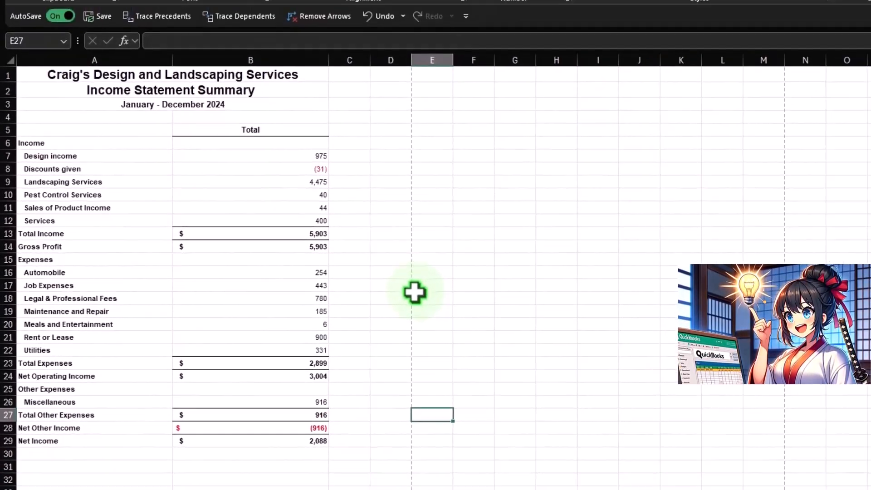
scroll(465, 296, up, 2)
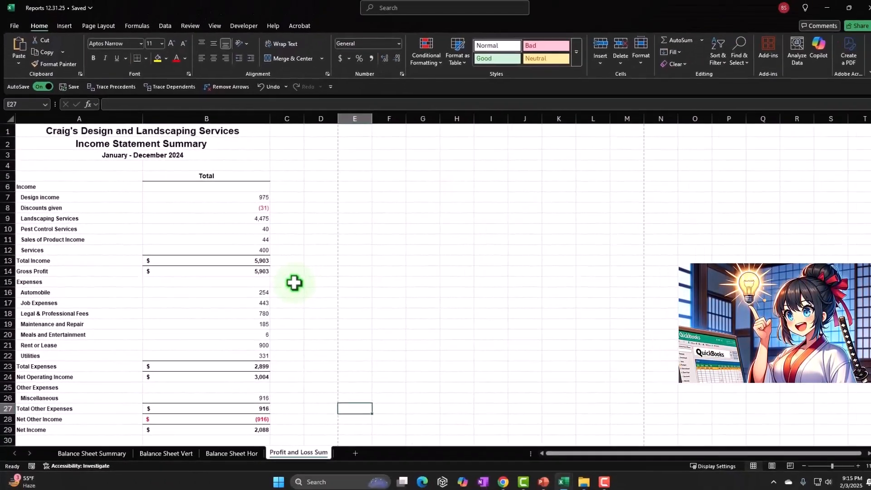
Insert a blank column before column A of the Profit and Loss Sum sheet as a left margin.
scroll(390, 336, up, 1)
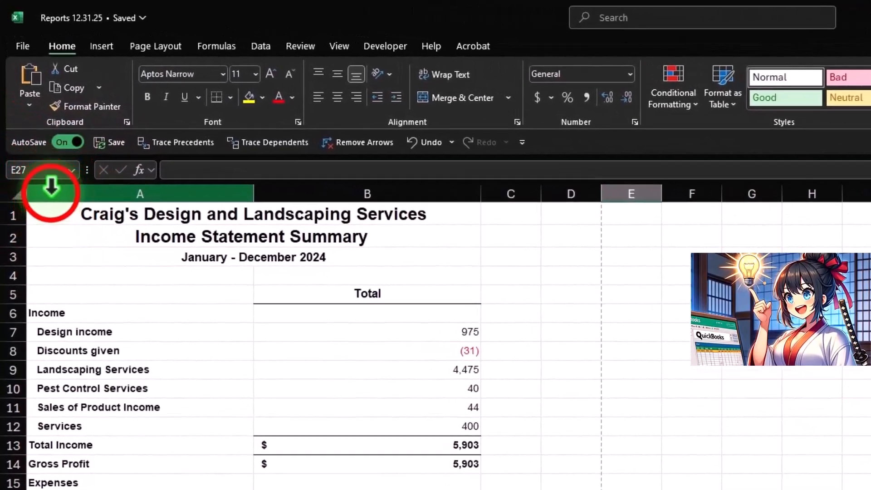
click(32, 121)
right_click(48, 375)
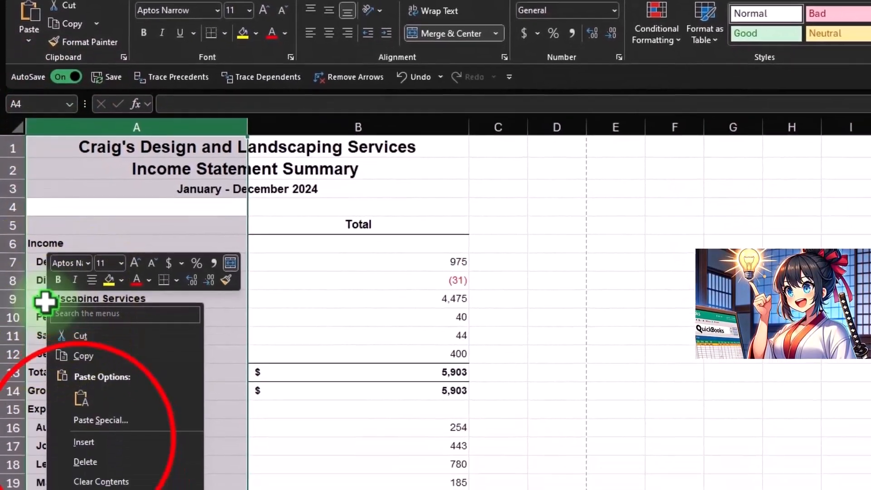
click(76, 337)
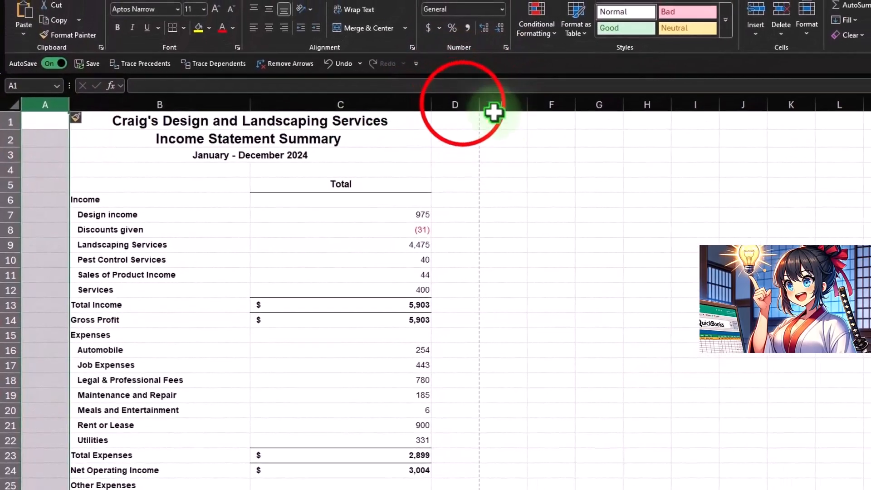
Widen column B and narrow column C so the report and blank column D stay within the page-break line.
click(541, 39)
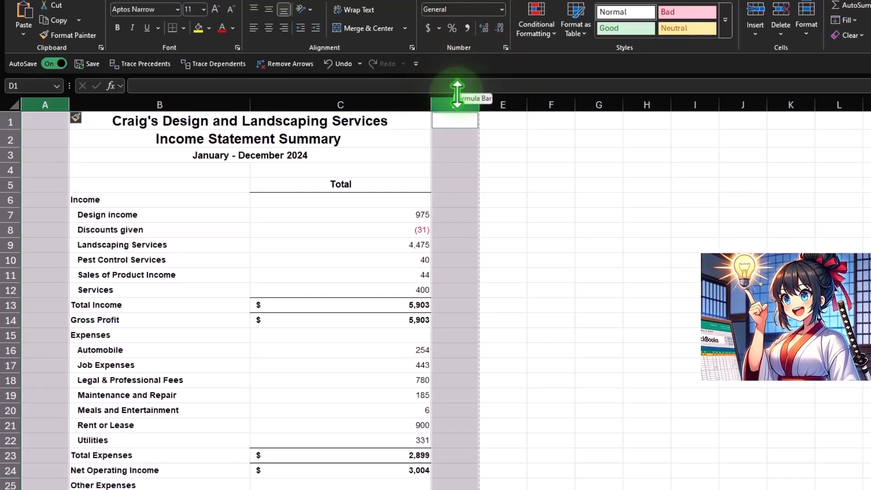
click(348, 213)
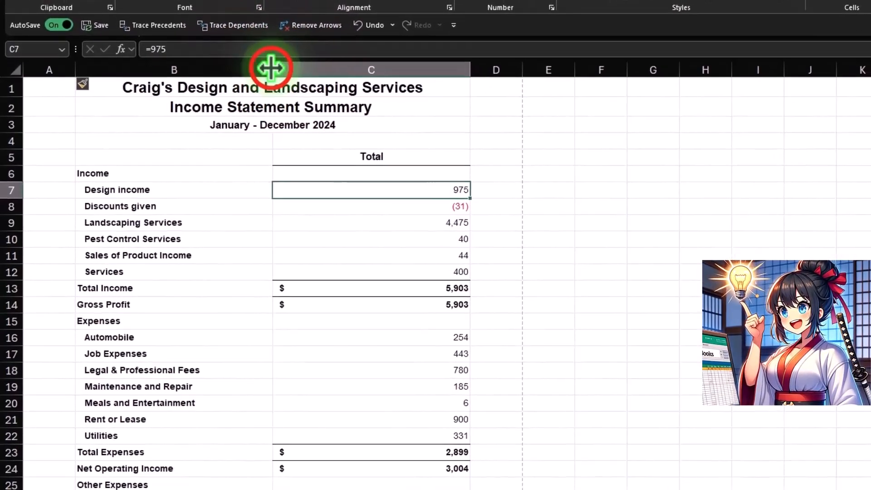
drag(250, 105, 316, 99)
drag(353, 55, 409, 53)
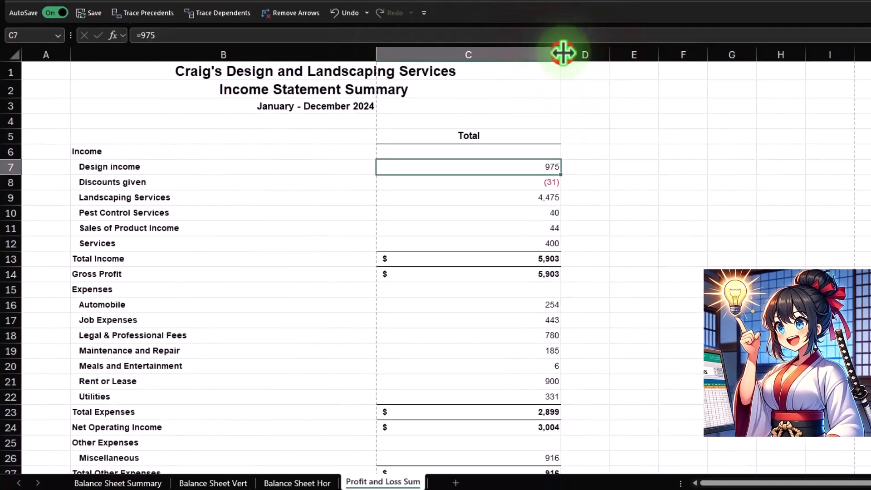
drag(563, 54, 439, 59)
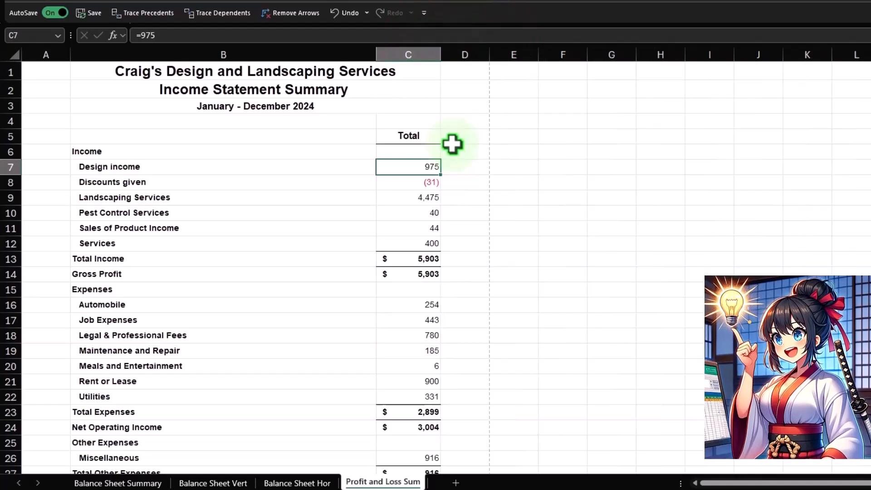
Underline the amounts in cells C12, C13, C22, C23, C26, C27 and C28.
click(413, 247)
ctrl+click(413, 258)
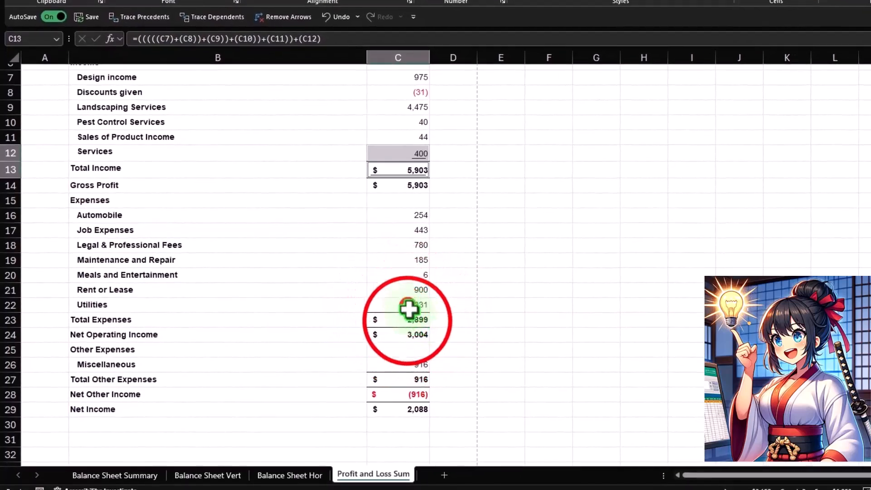
click(422, 330)
ctrl+click(422, 345)
ctrl+click(422, 392)
ctrl+click(414, 394)
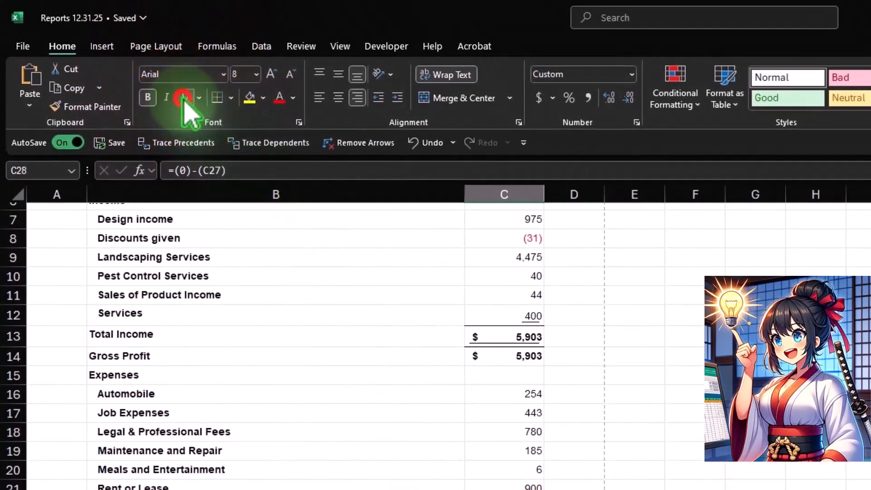
click(183, 97)
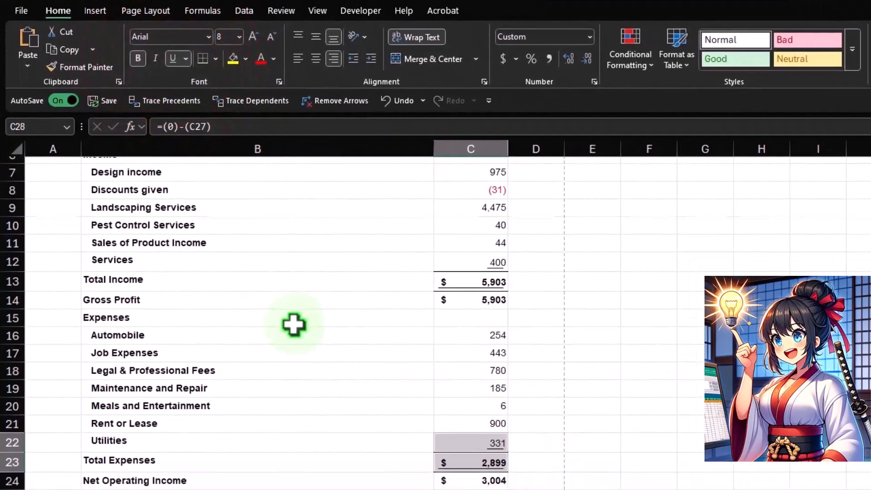
click(292, 287)
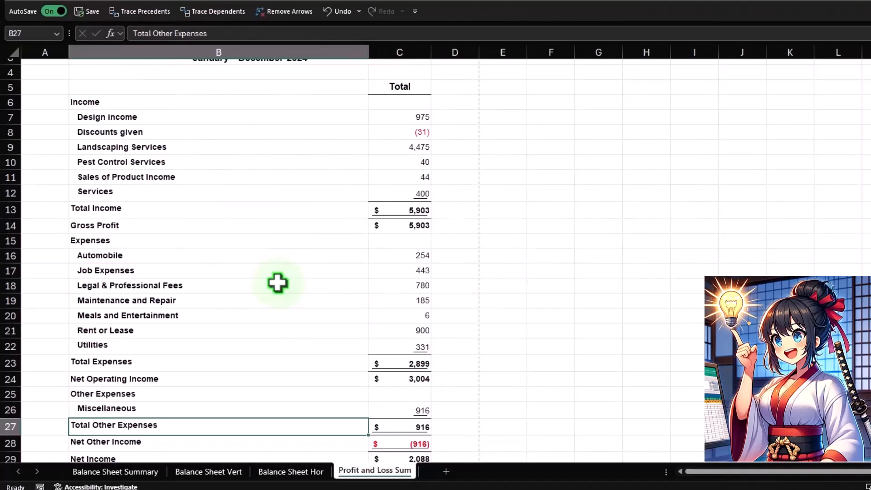
Apply All Borders to the report body from Income through Net Income in columns B and C.
scroll(134, 171, up, 1)
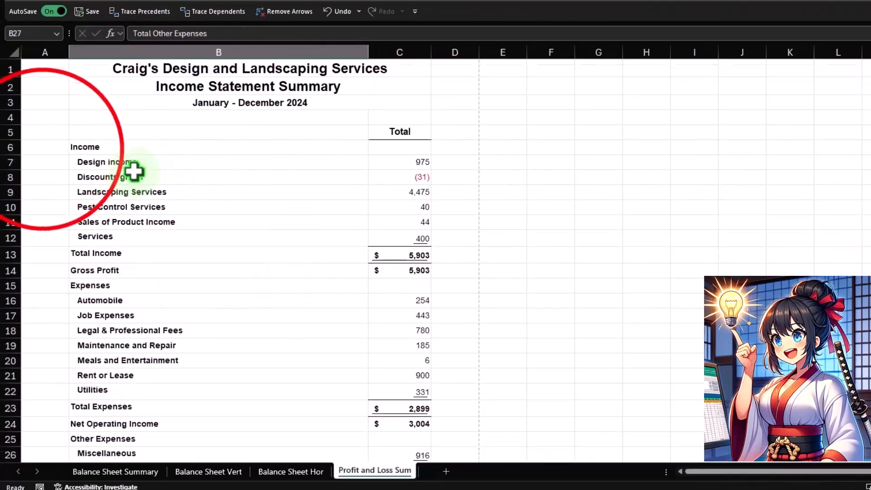
drag(45, 149, 84, 172)
drag(95, 147, 385, 439)
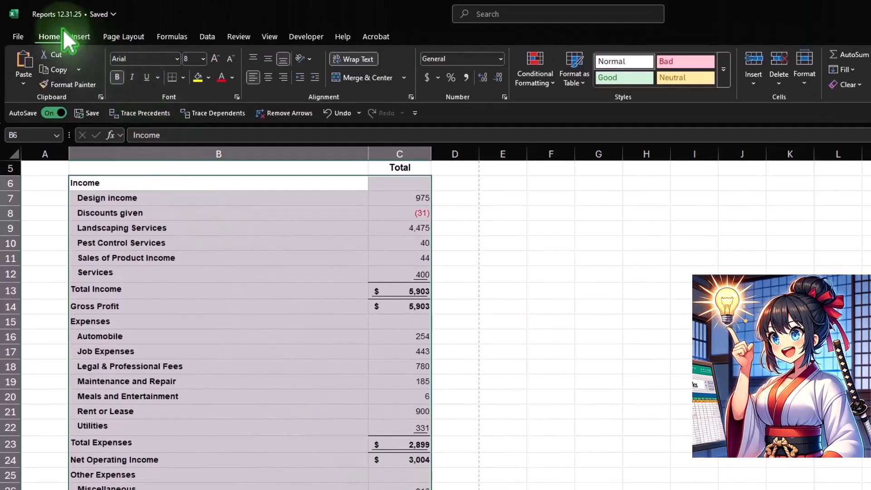
click(184, 77)
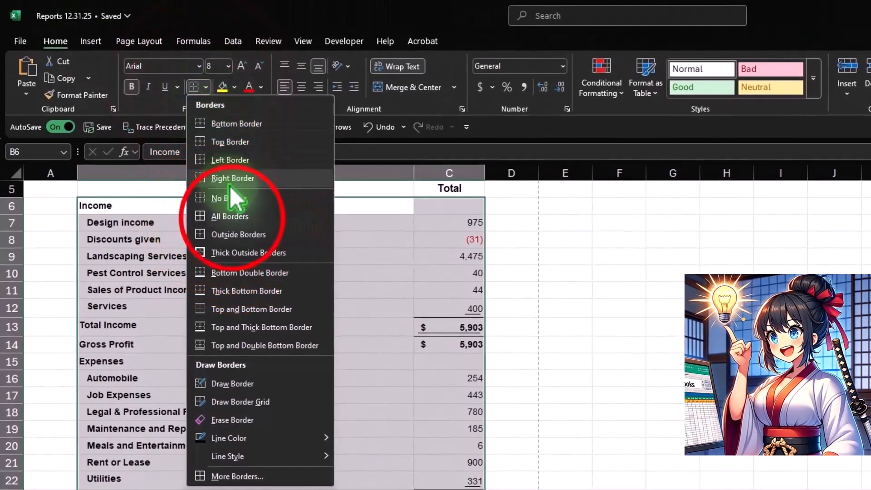
click(232, 217)
Give the report title rows A1:D3 a black fill and white font color.
scroll(177, 366, up, 2)
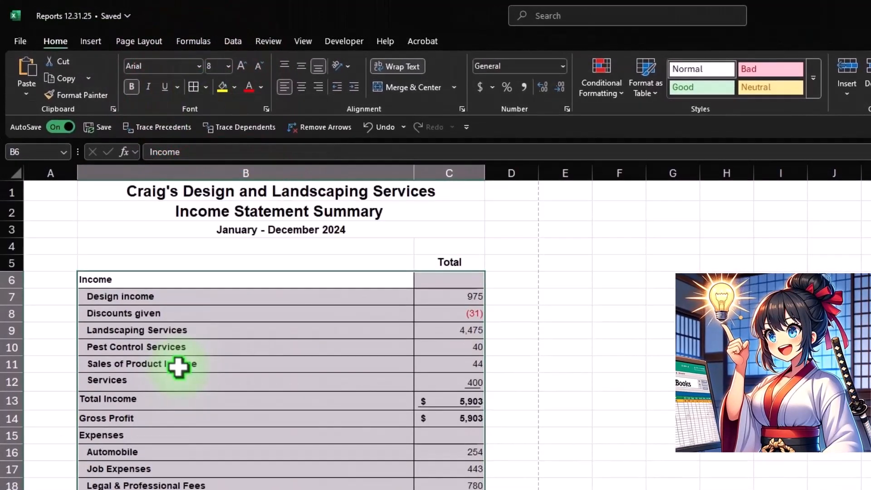
drag(41, 187, 481, 229)
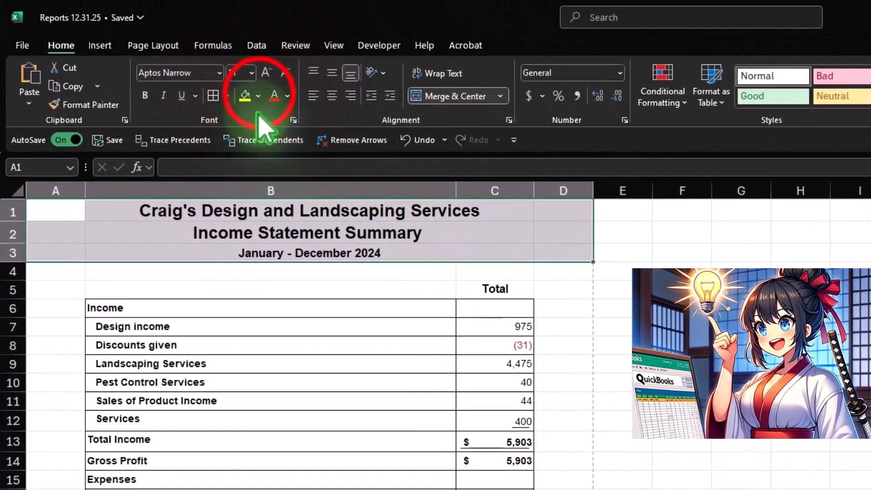
click(261, 93)
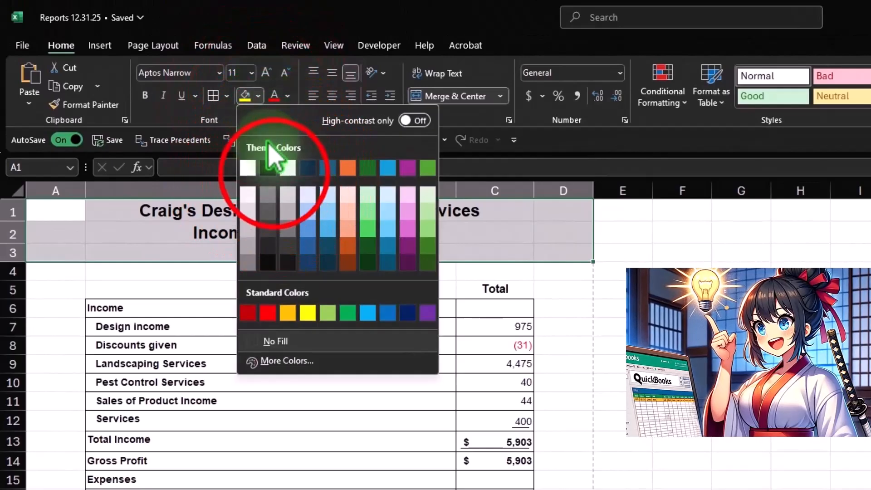
click(270, 166)
click(287, 96)
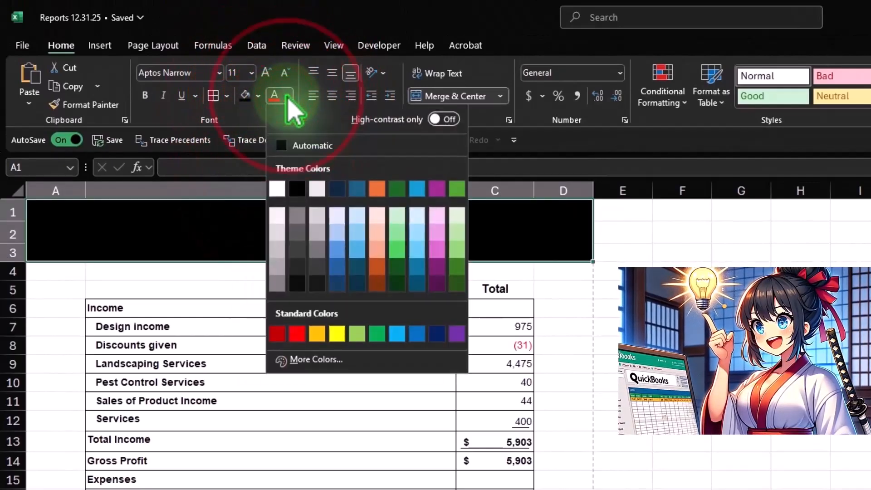
click(281, 196)
Set the font of the title rows to ADLaM Display and look over the formatted sheet.
click(220, 73)
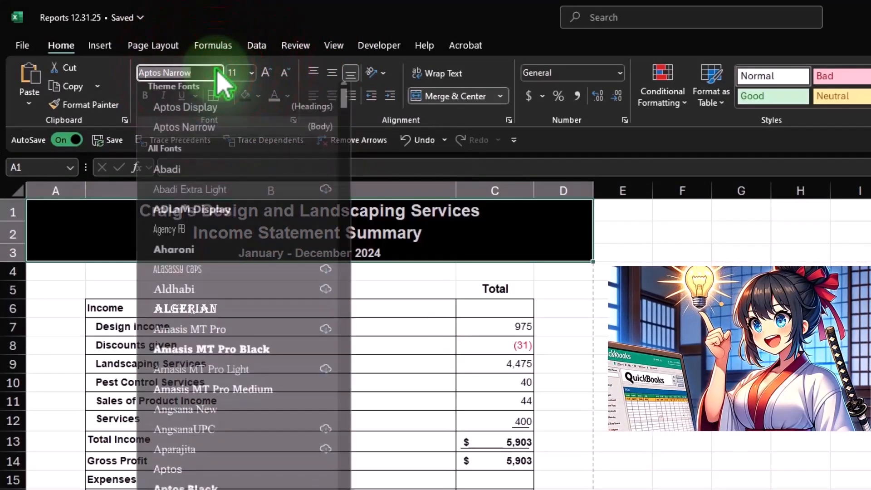
click(225, 216)
drag(272, 390, 301, 402)
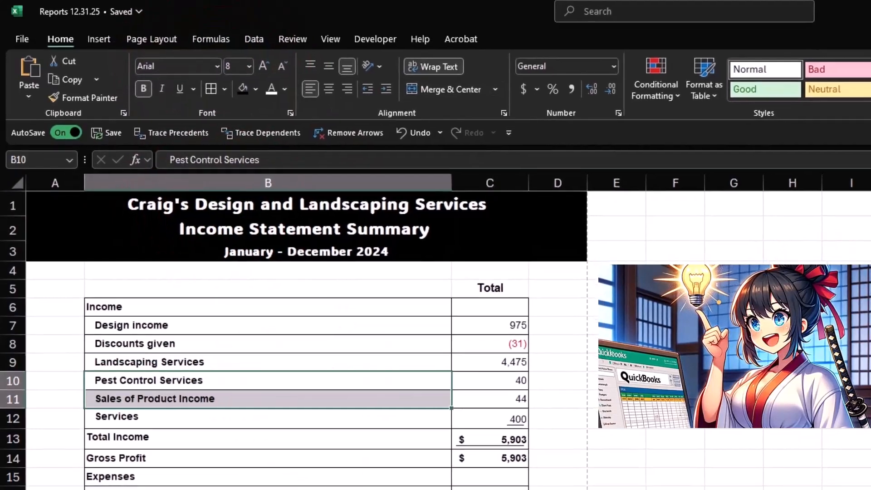
click(820, 347)
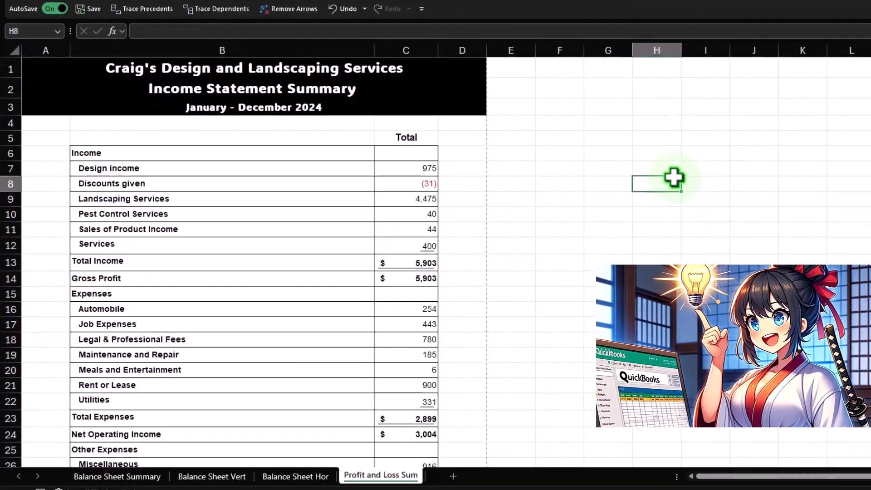
scroll(661, 184, down, 3)
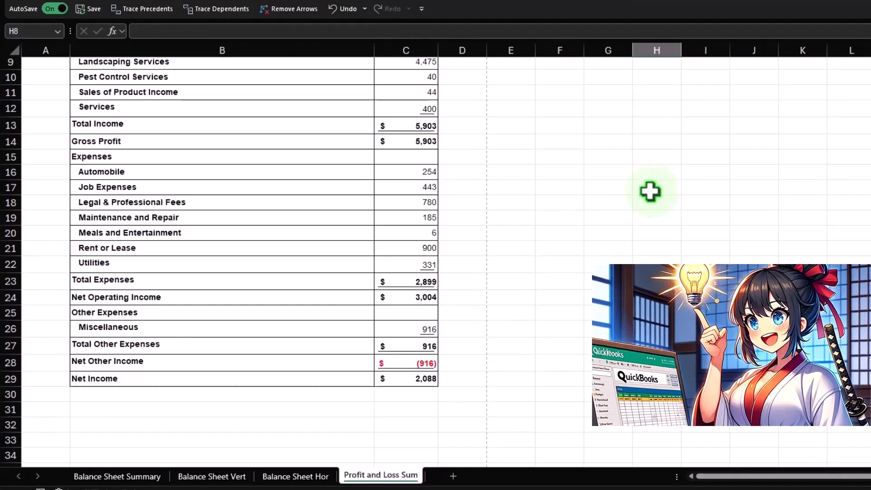
scroll(649, 191, up, 3)
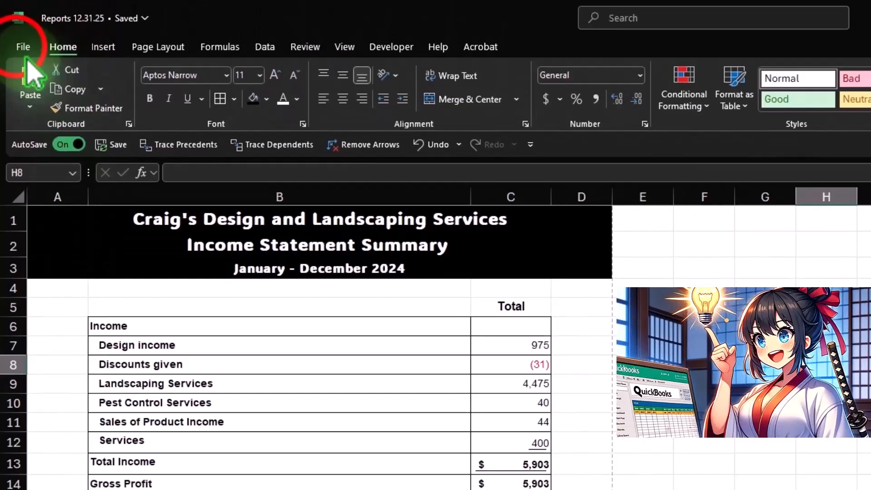
Open the print preview of the Profit and Loss Sum sheet and view the available printers, keeping CutePDF Writer.
click(20, 45)
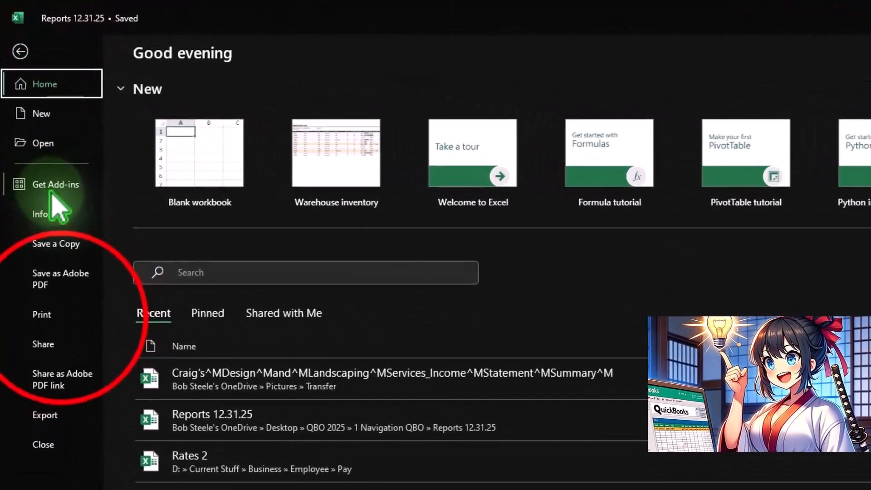
click(38, 195)
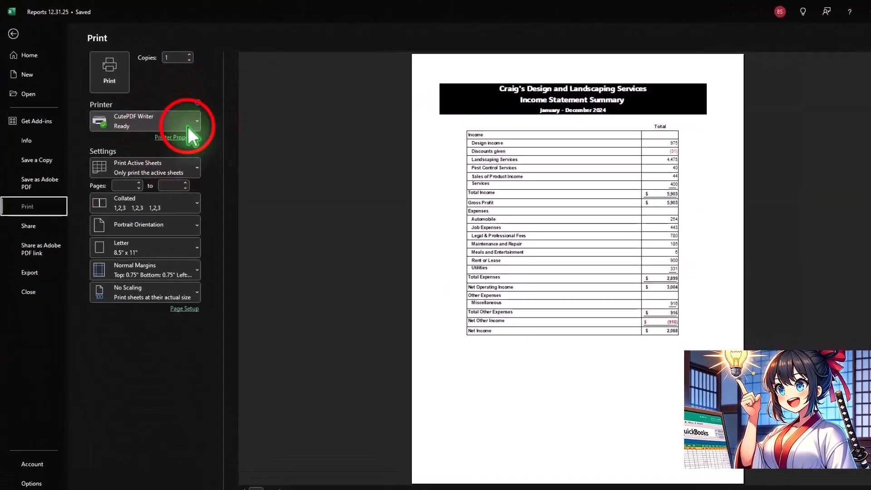
click(248, 162)
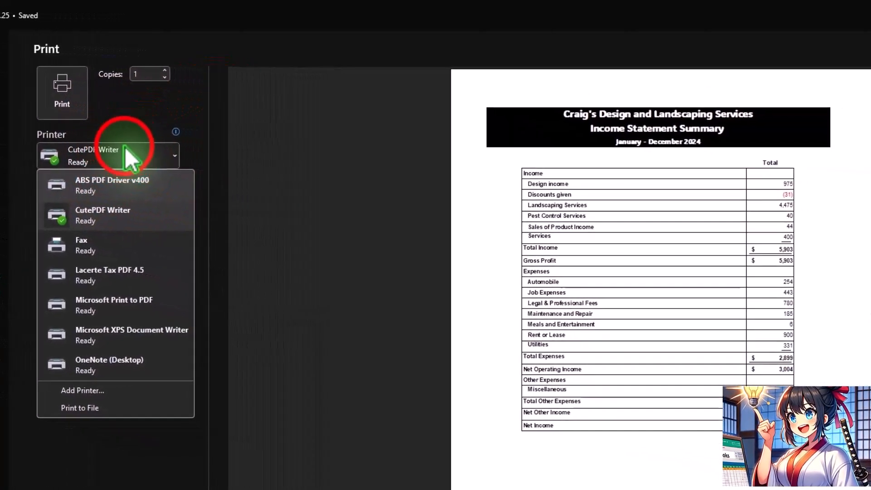
click(125, 149)
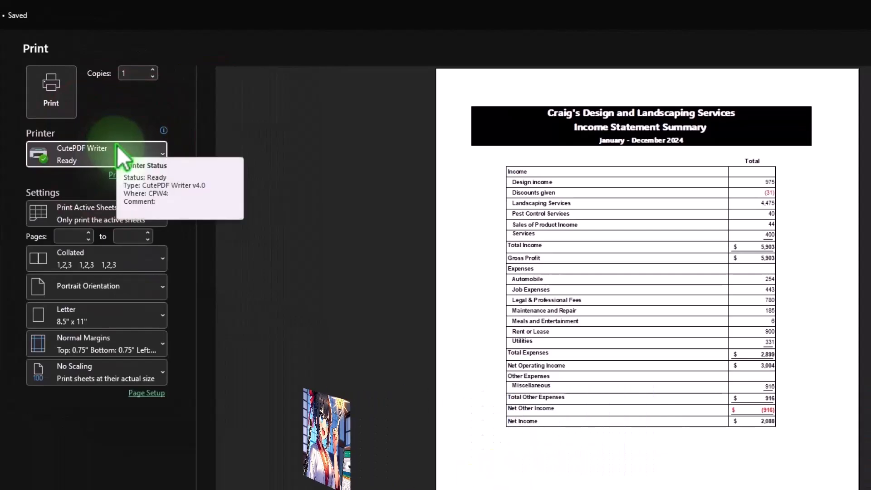
Set the print scope to Print Entire Workbook, page through the report previews, and leave the print view.
click(86, 216)
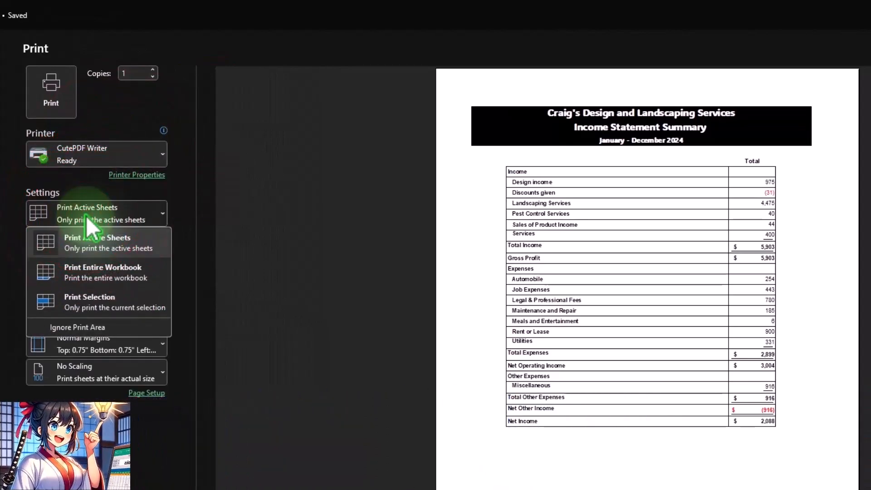
click(102, 274)
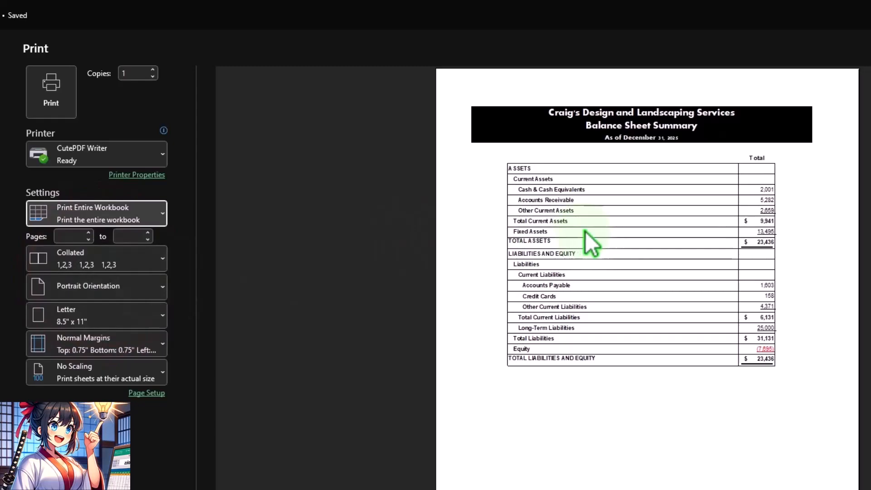
scroll(585, 231, down, 1)
scroll(585, 231, down, 3)
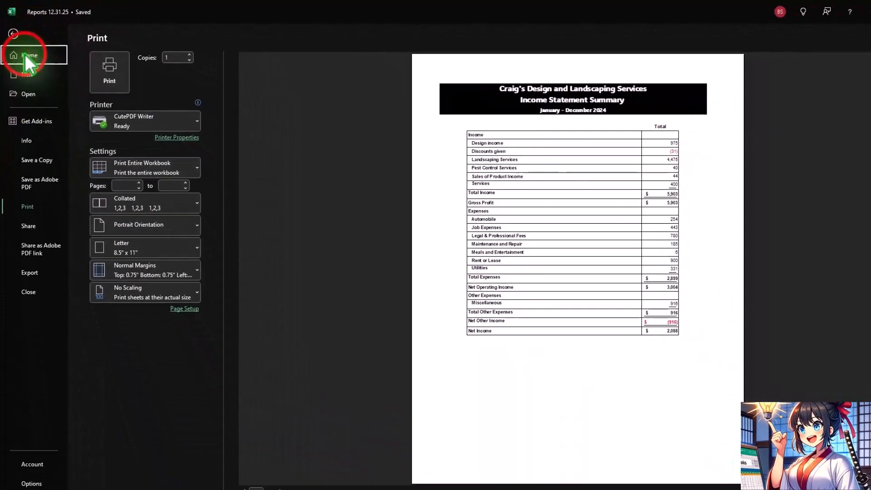
click(25, 54)
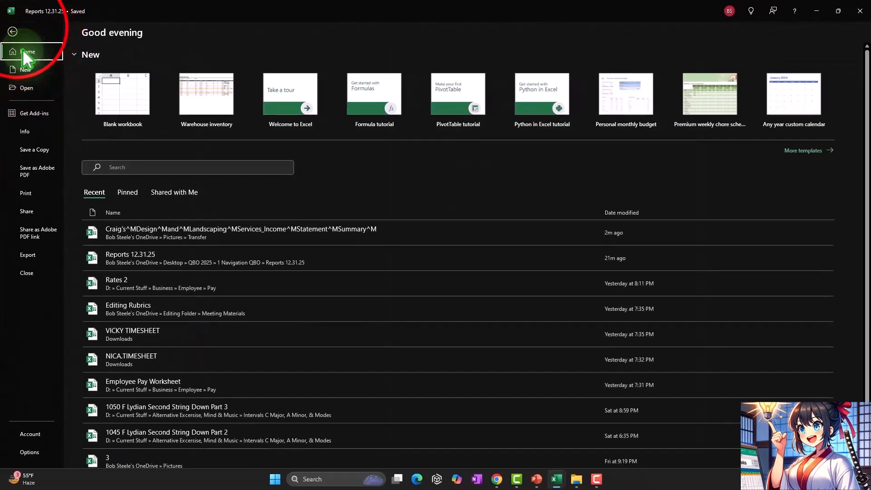